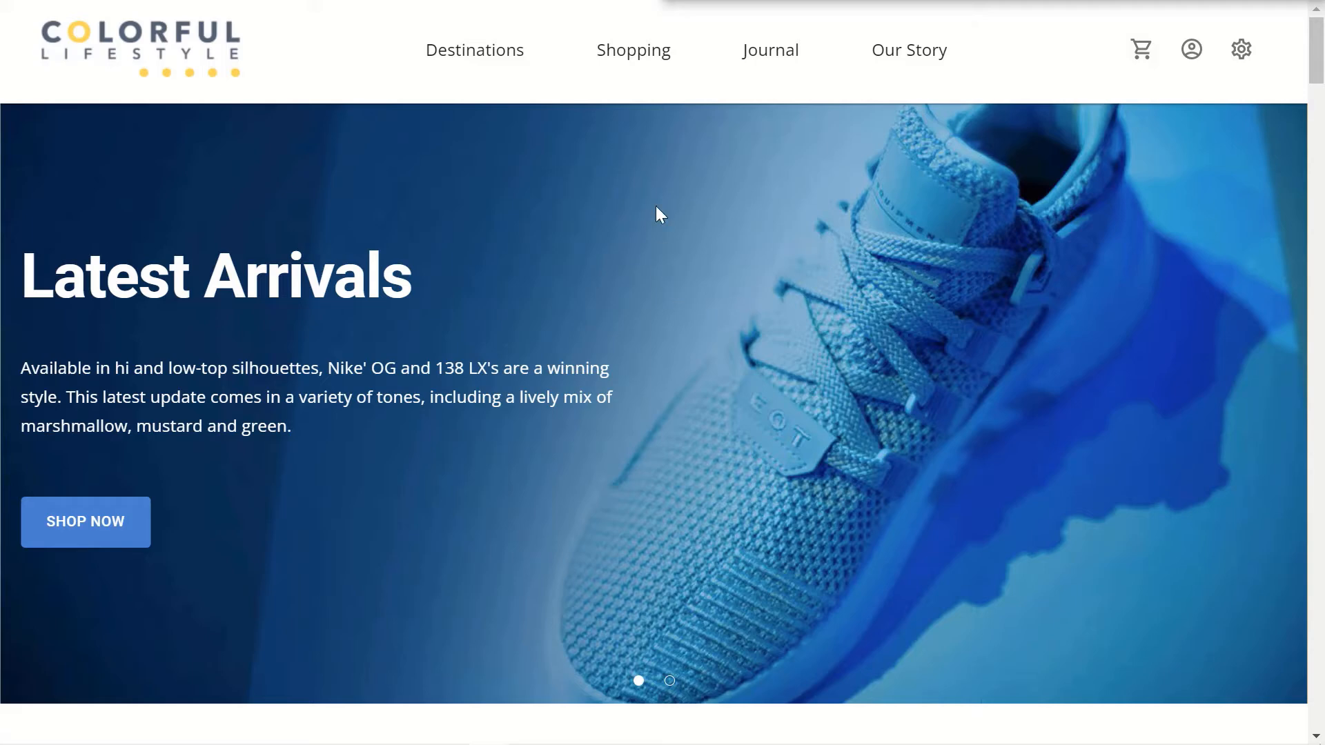
Browse Shopping > Women category and open the Florence + Emilia dress product page.
left_click(651, 52)
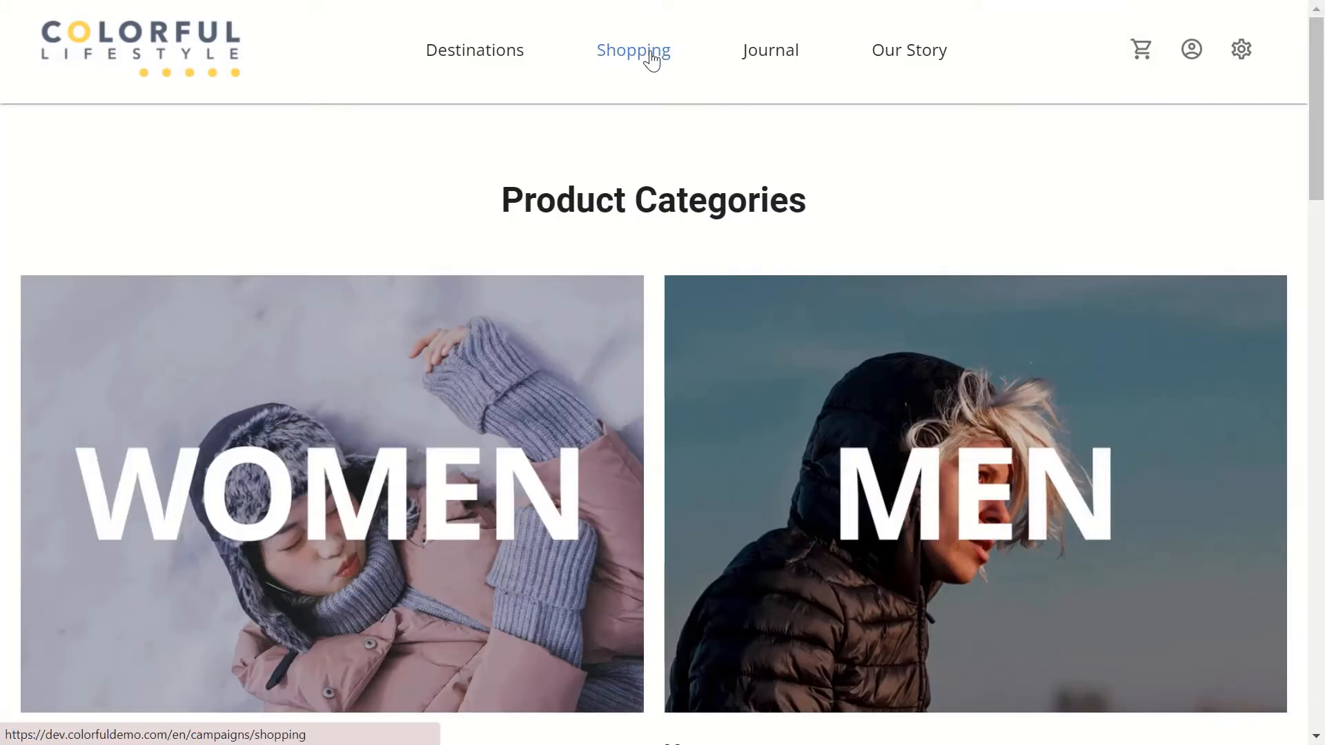
left_click(444, 404)
scroll(489, 403, "down", 3)
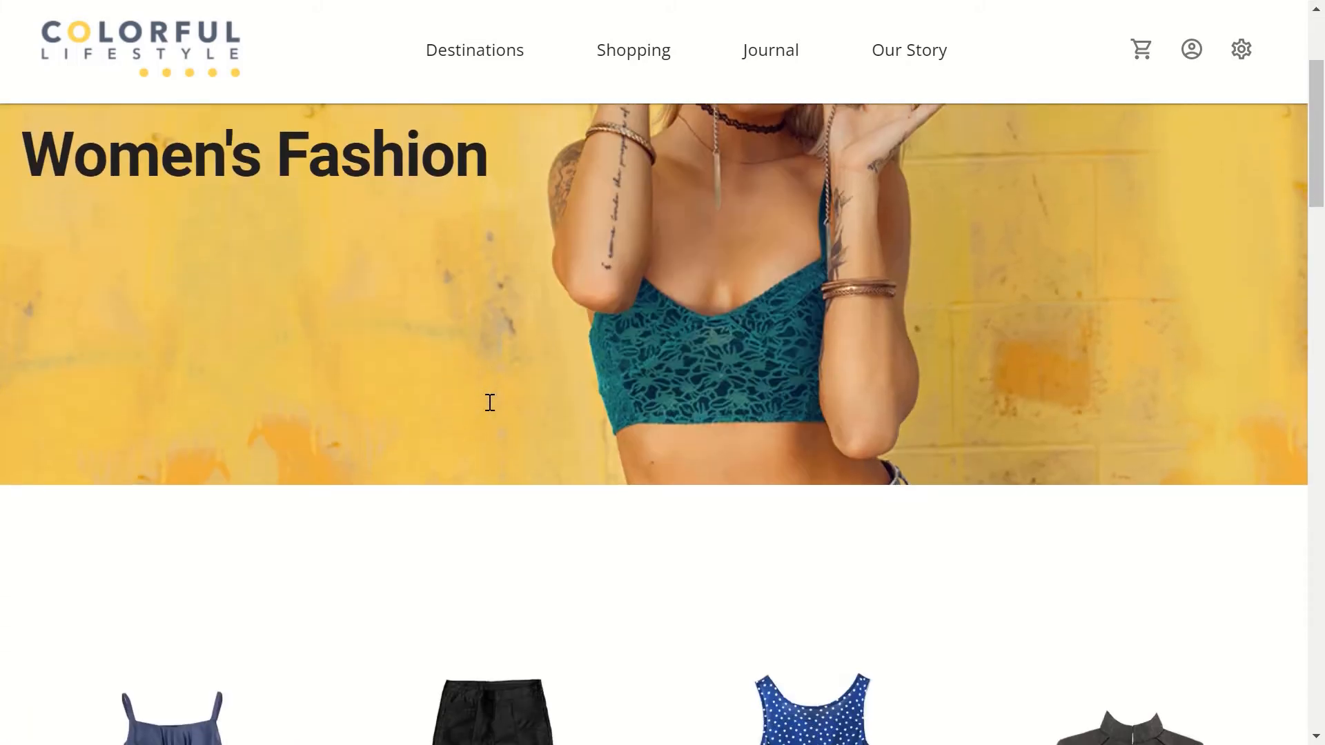
scroll(489, 403, "down", 5)
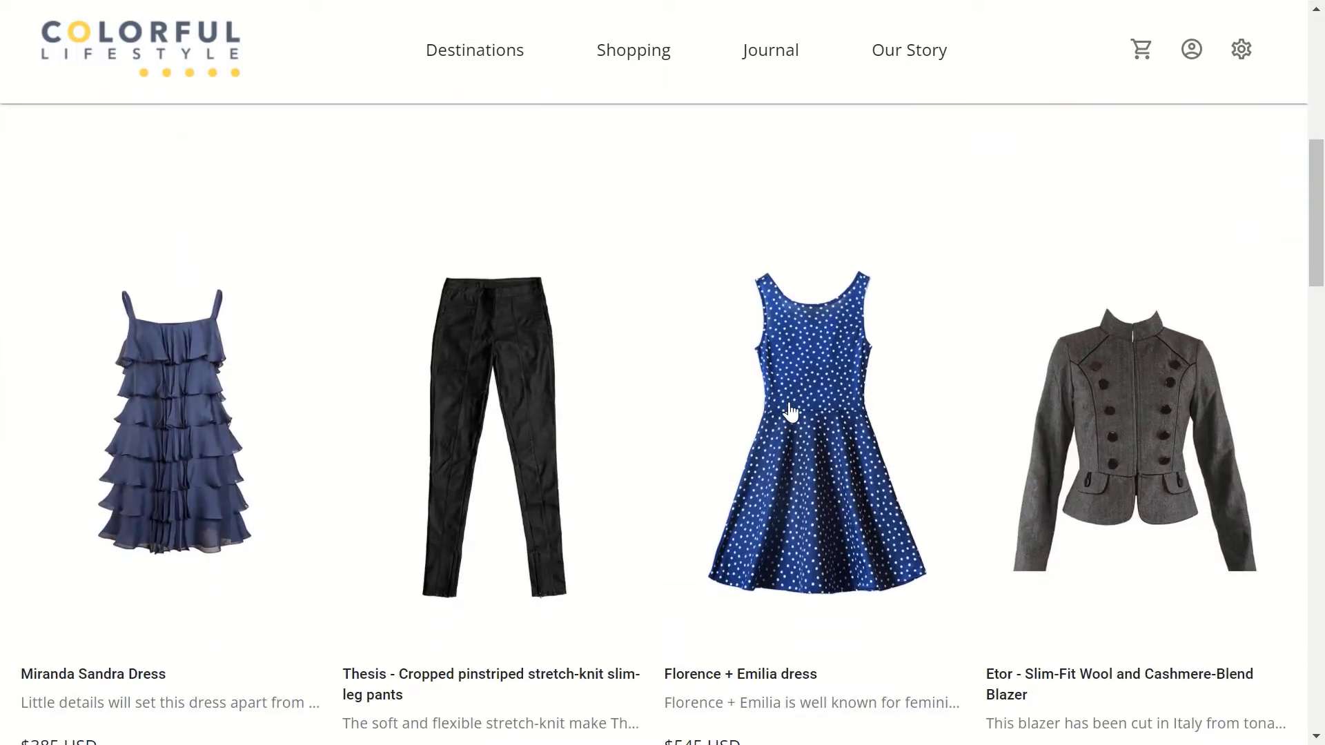
left_click(803, 413)
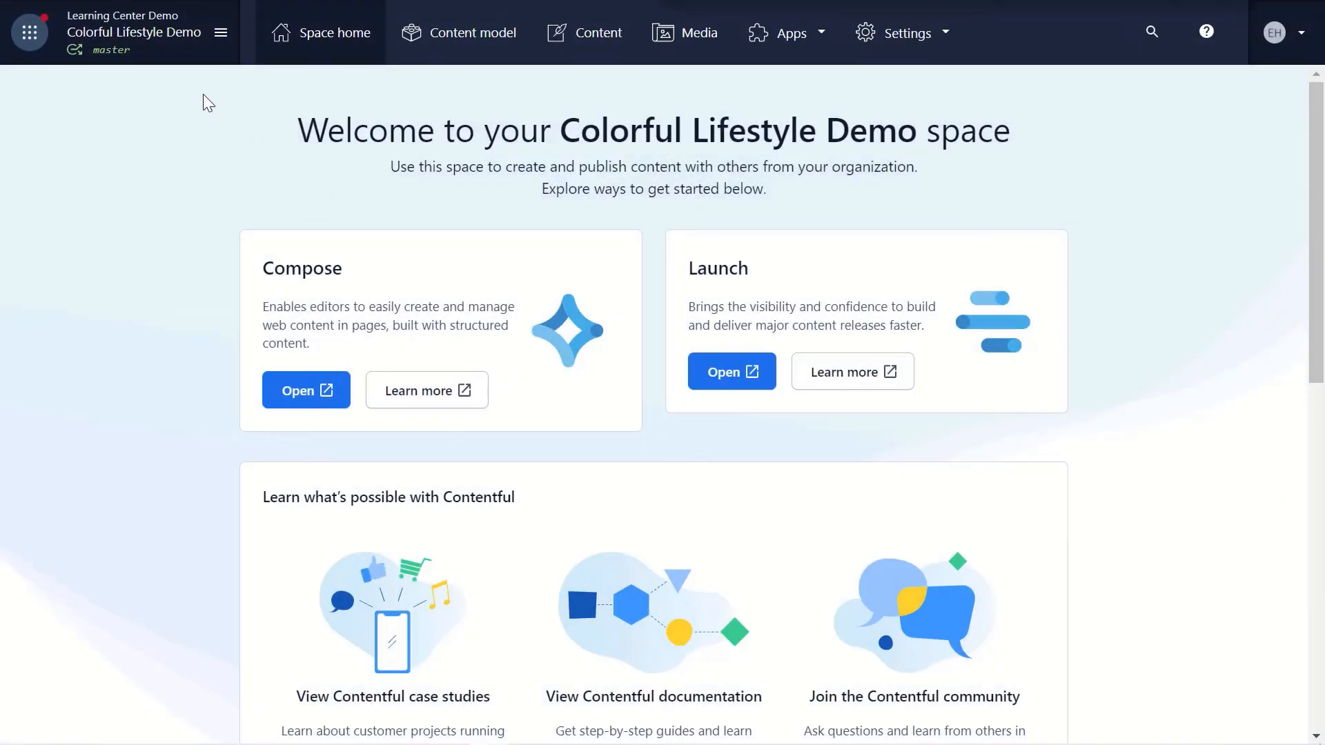
From the space switcher, go to Learning Center Demo's organization settings and subscriptions.
left_click(158, 47)
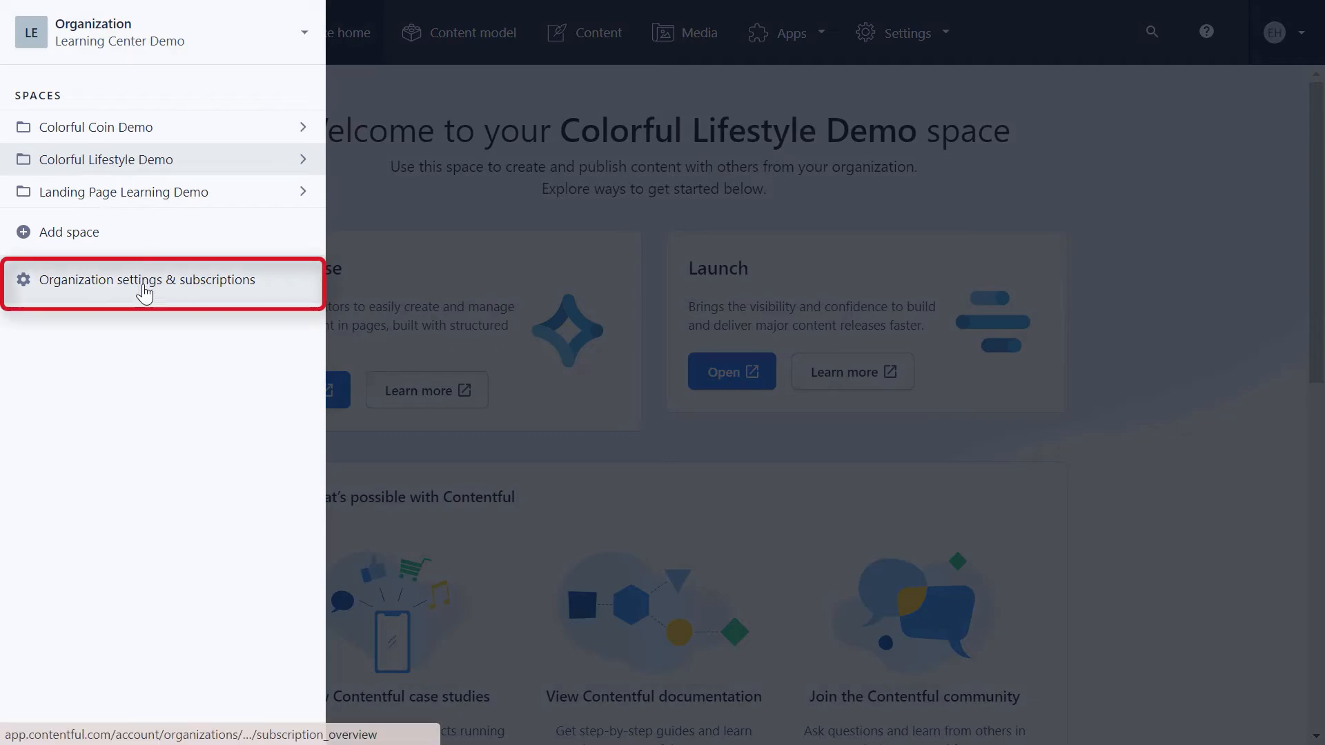
left_click(144, 292)
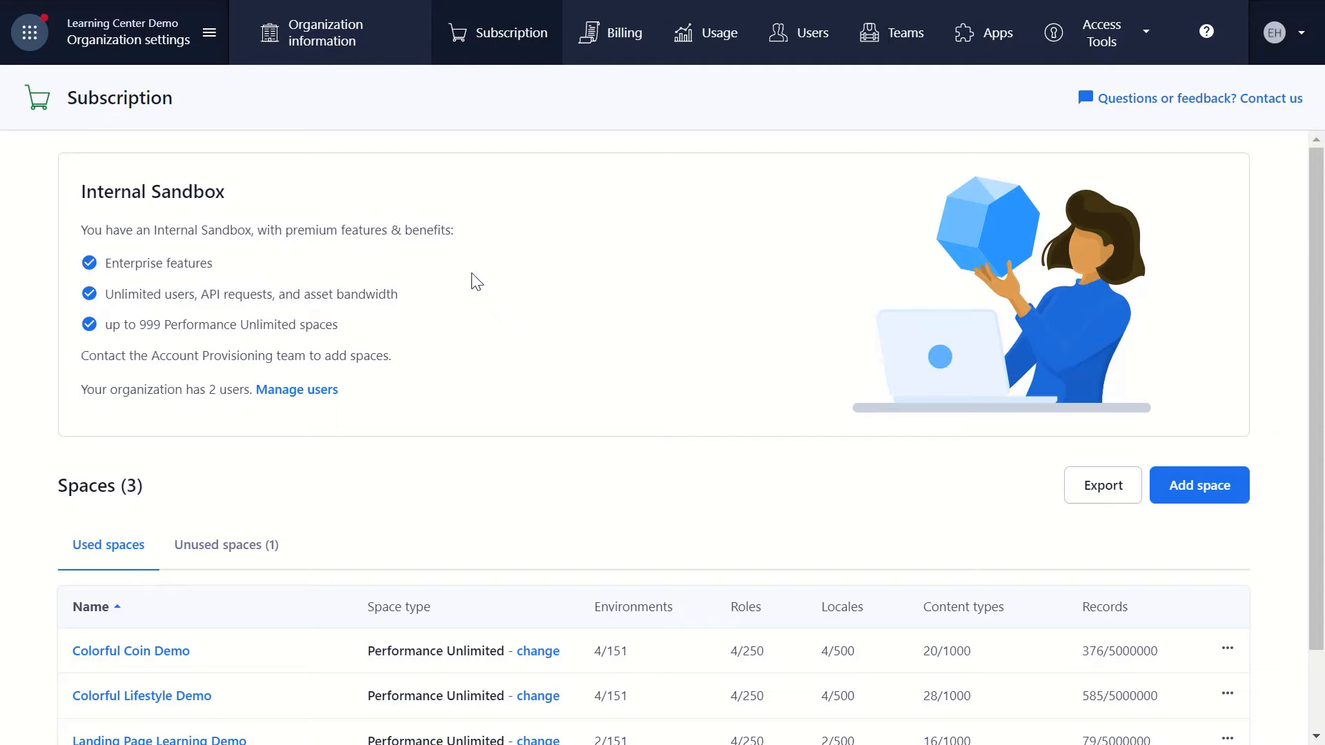
View the organization information, API request usage, and the users list.
left_click(355, 46)
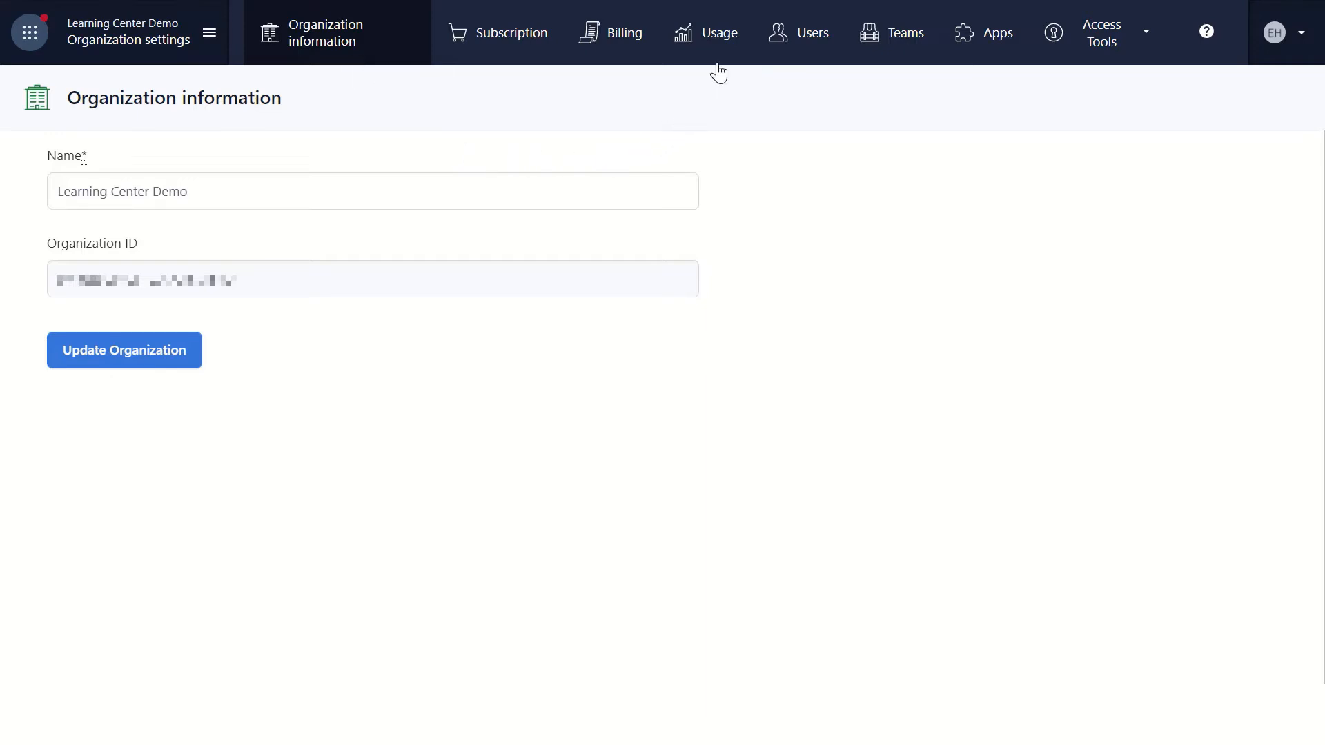
left_click(720, 34)
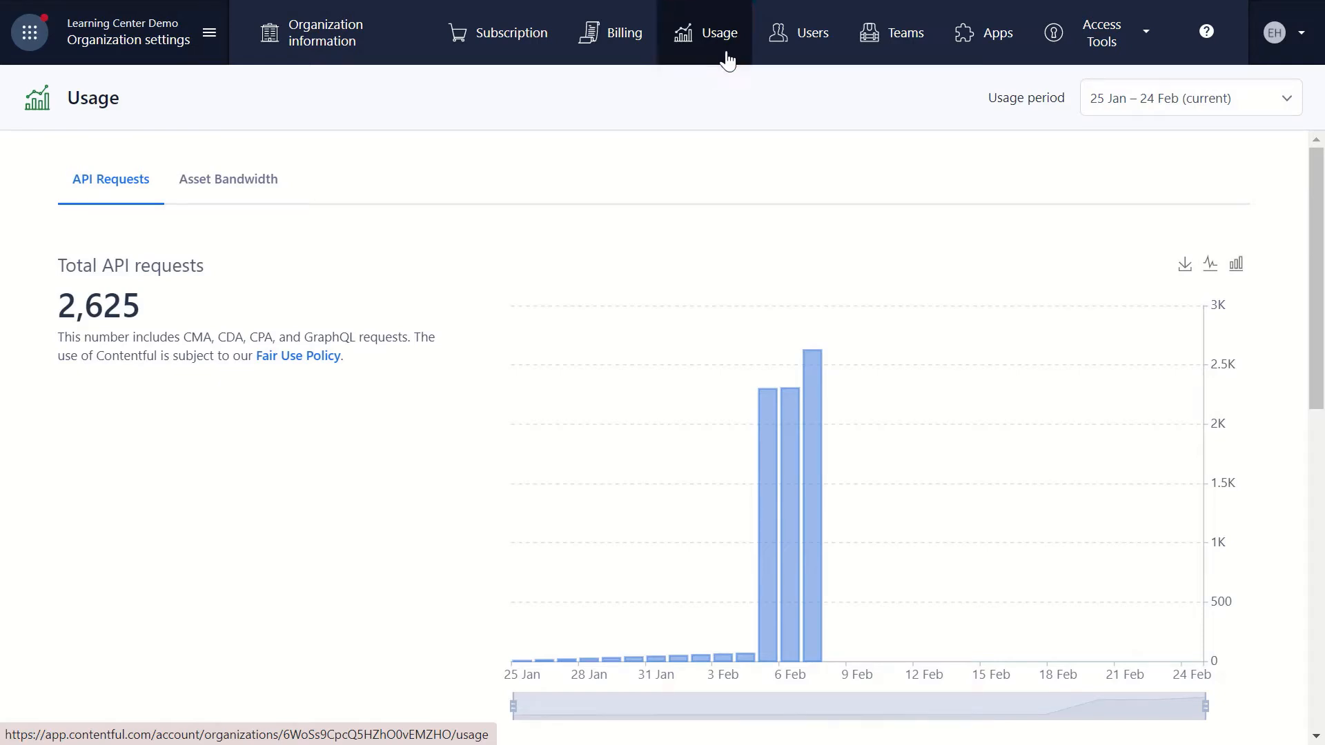
left_click(804, 46)
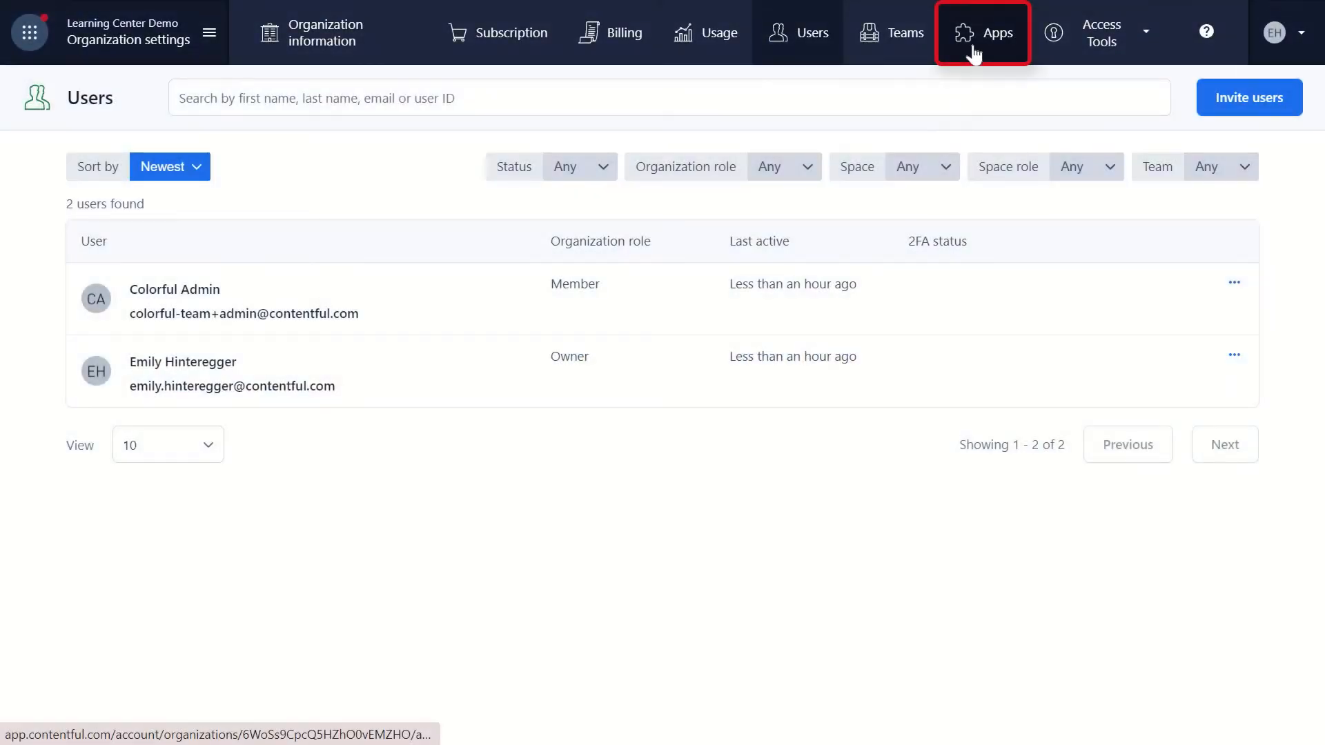
View the organization's custom apps and show the Jumpgate app's available actions.
left_click(973, 41)
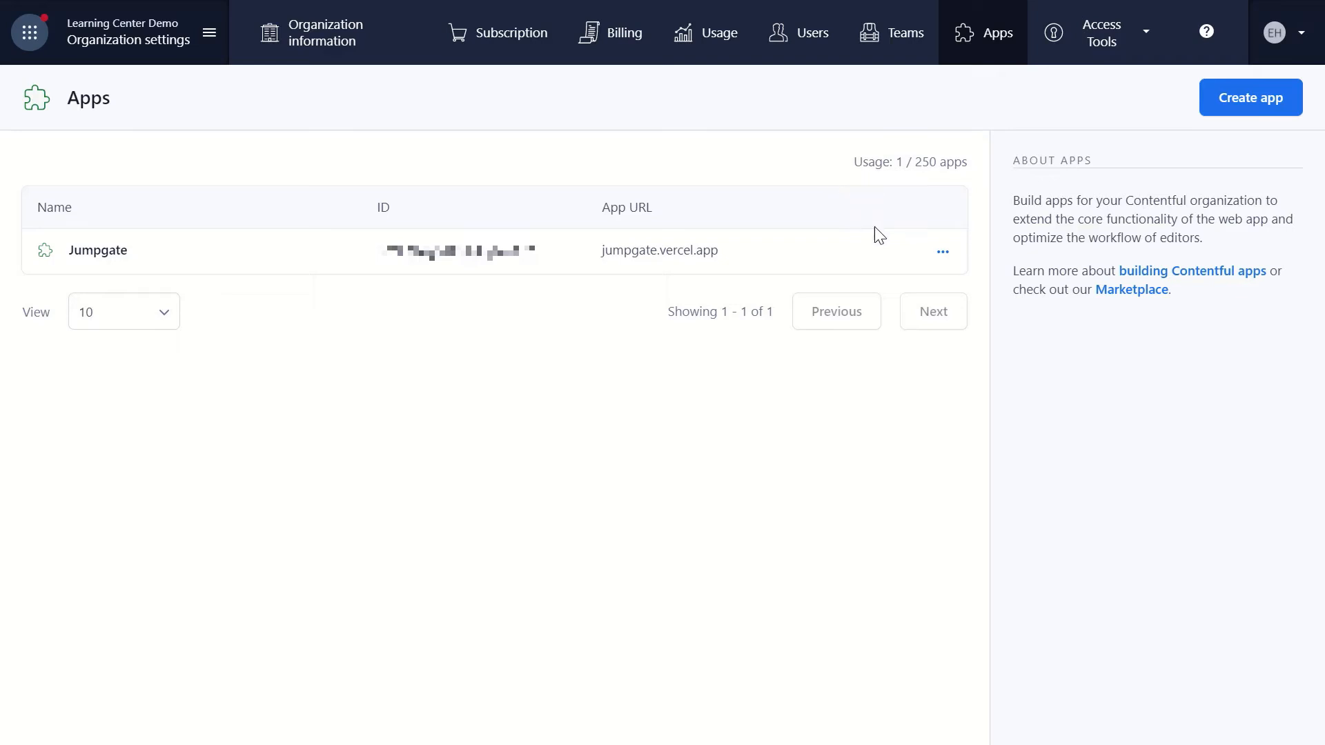
left_click(941, 255)
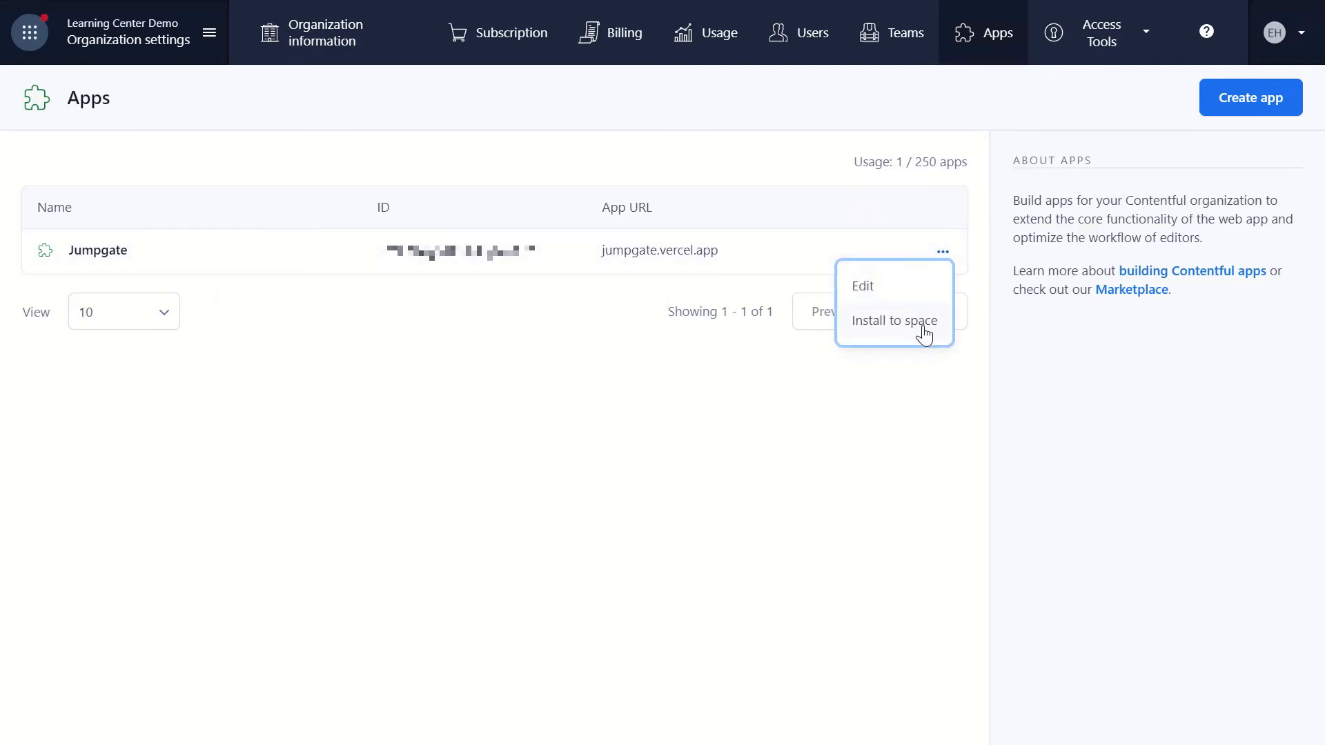
left_click(952, 382)
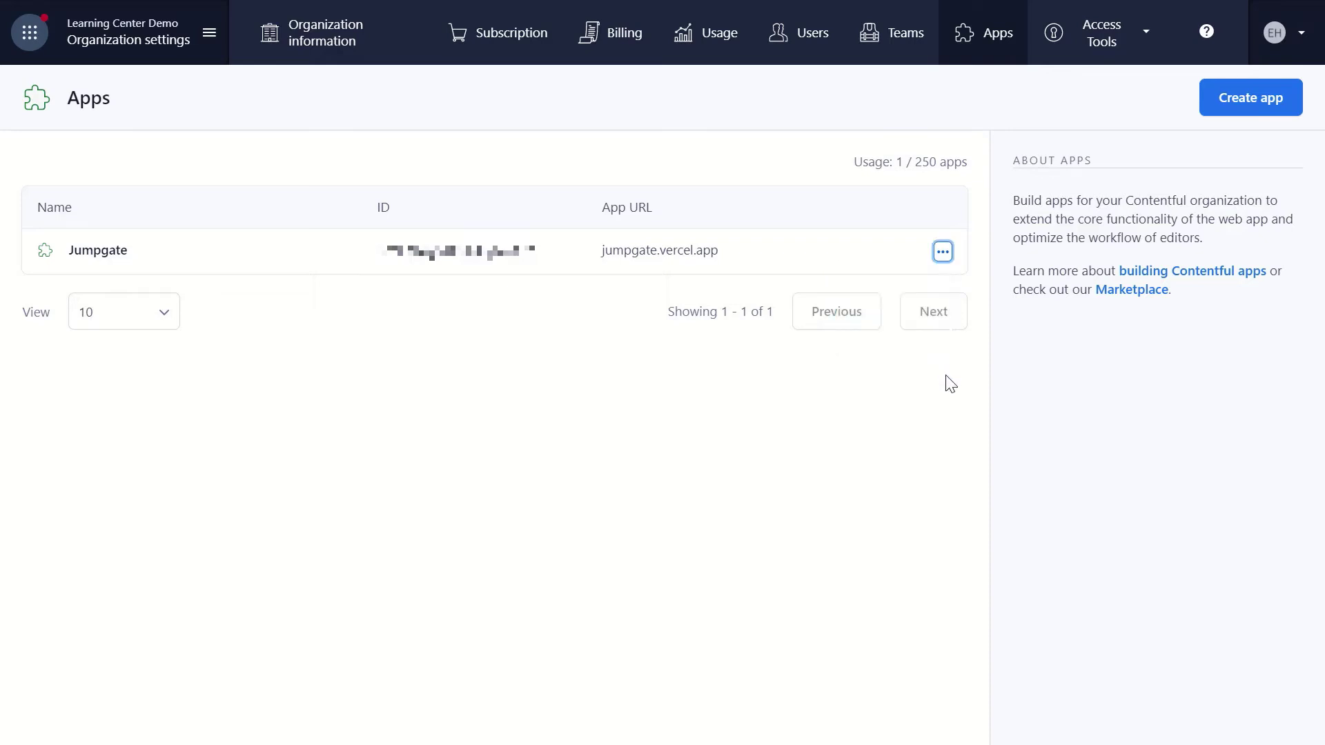
Go to the Contentful Marketplace from the About Apps panel.
left_click(1122, 304)
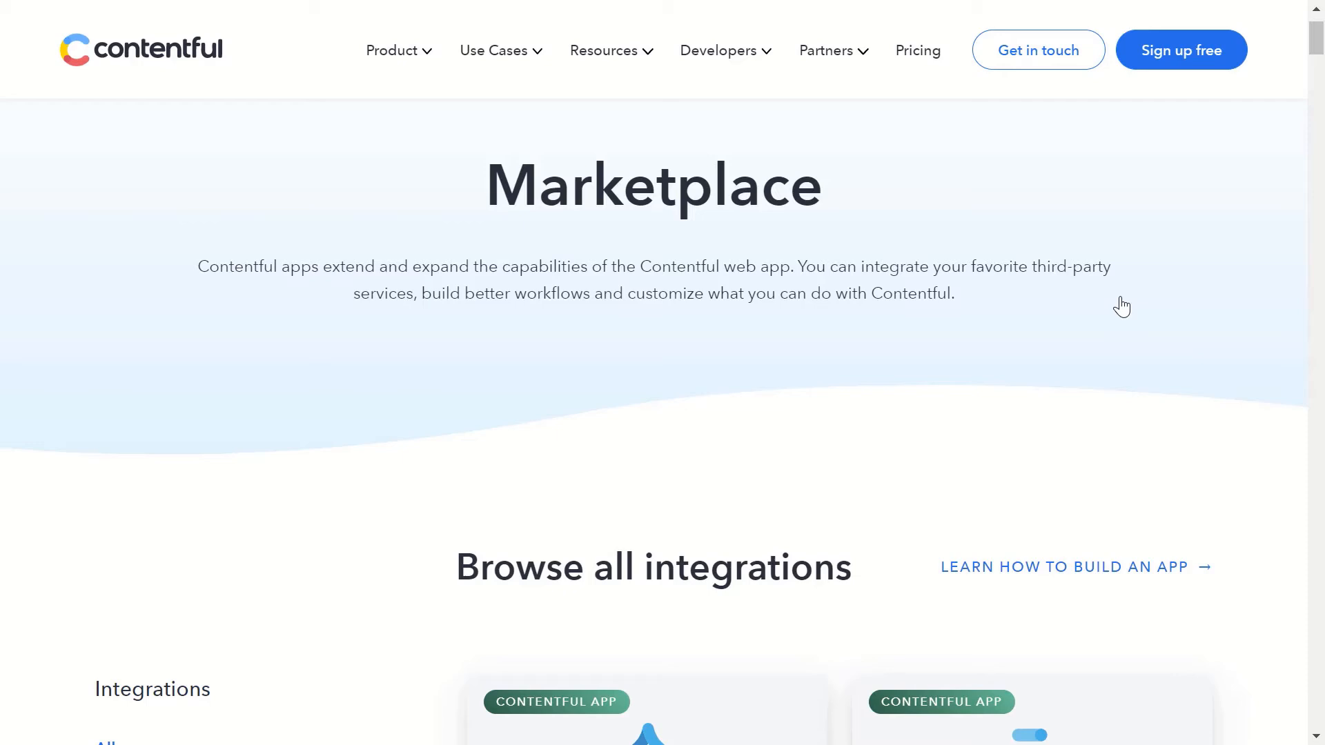
scroll(1122, 306, "down", 3)
scroll(1122, 305, "down", 3)
scroll(1122, 306, "down", 3)
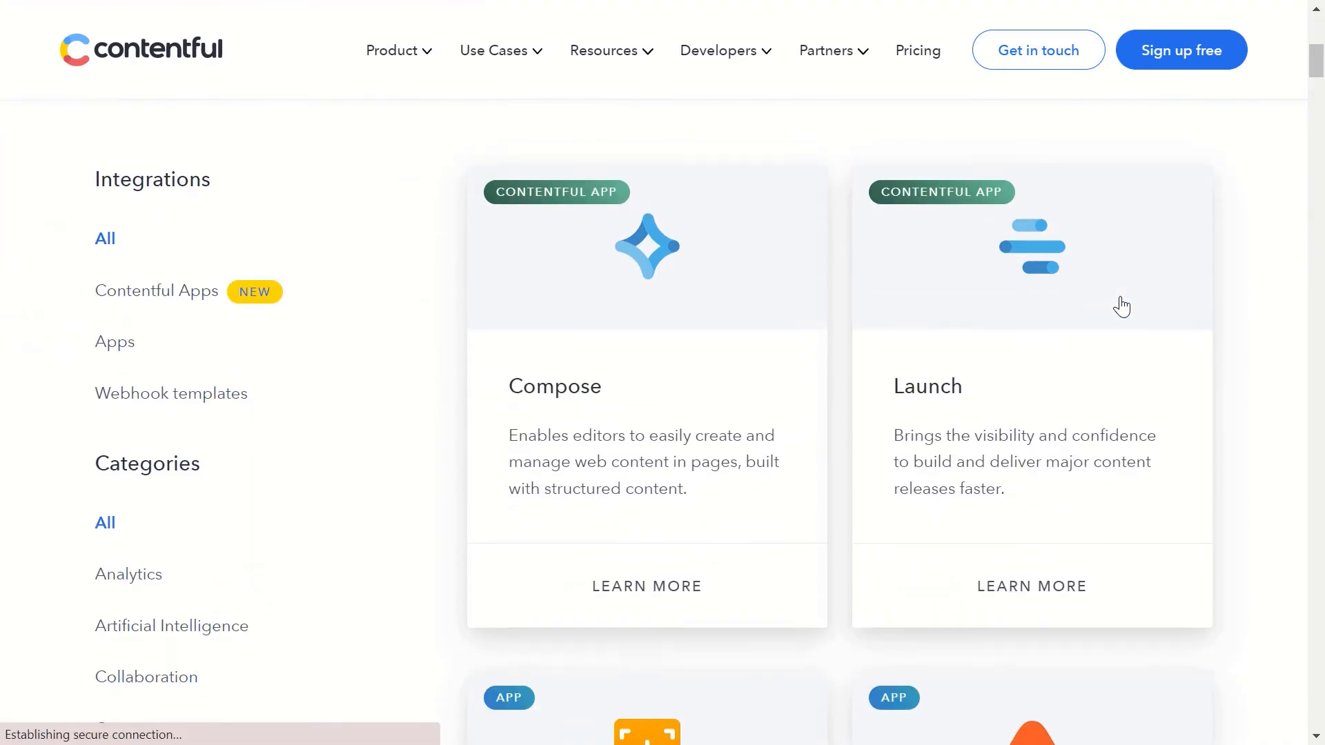
scroll(1122, 306, "down", 2)
scroll(1122, 303, "down", 1)
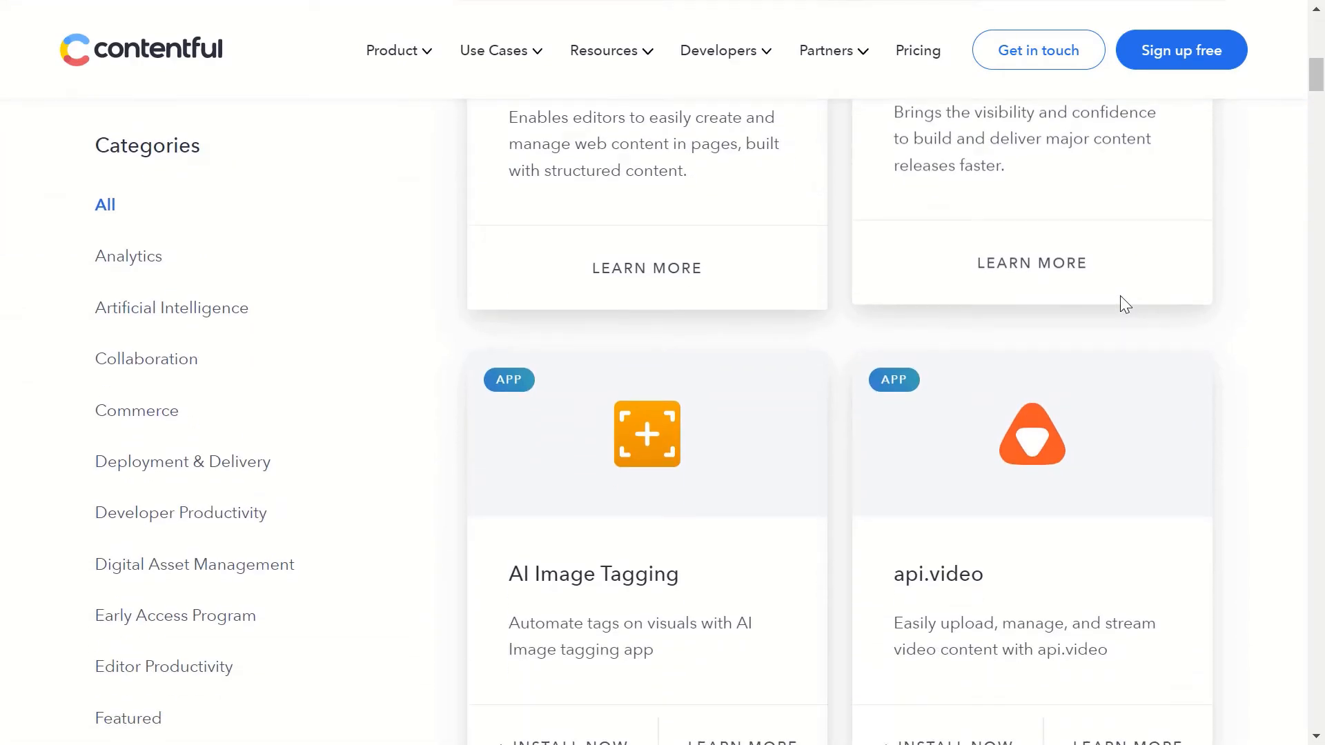
scroll(1122, 303, "down", 4)
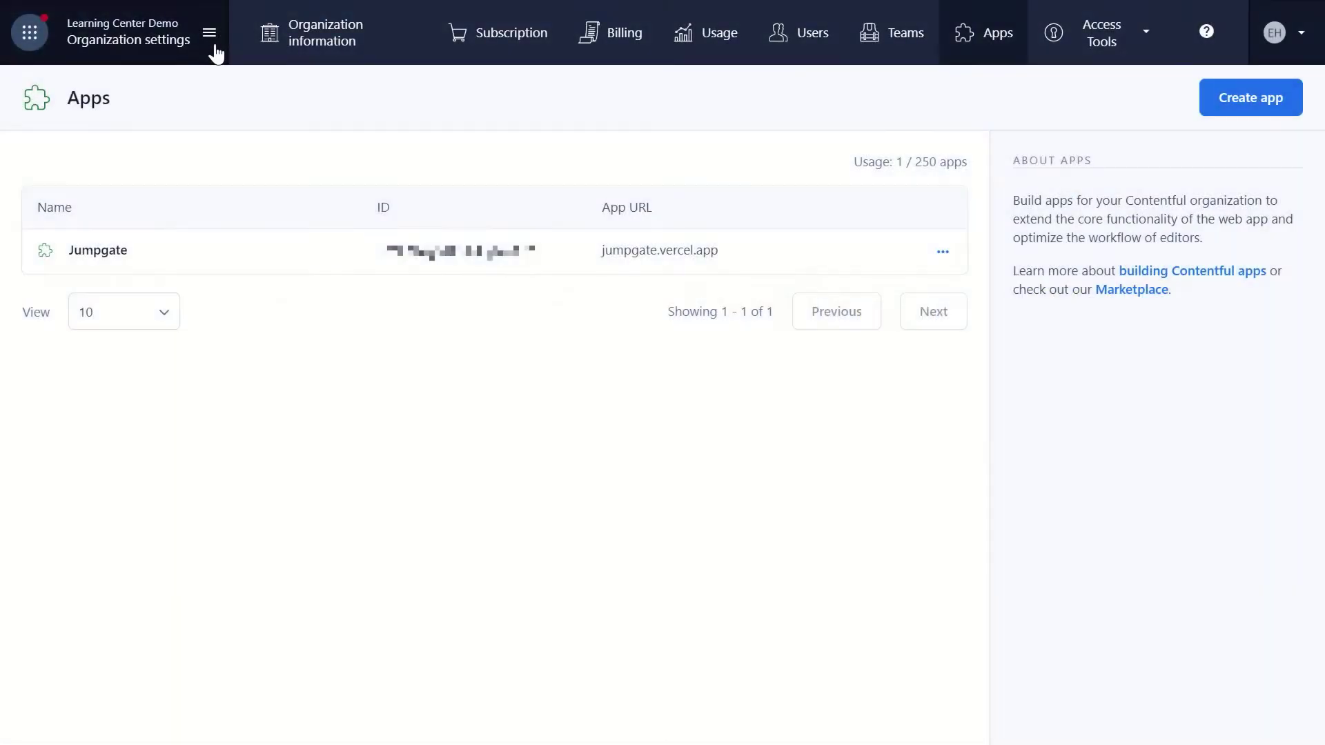
Switch to the Colorful Lifestyle Demo space's master environment.
left_click(214, 48)
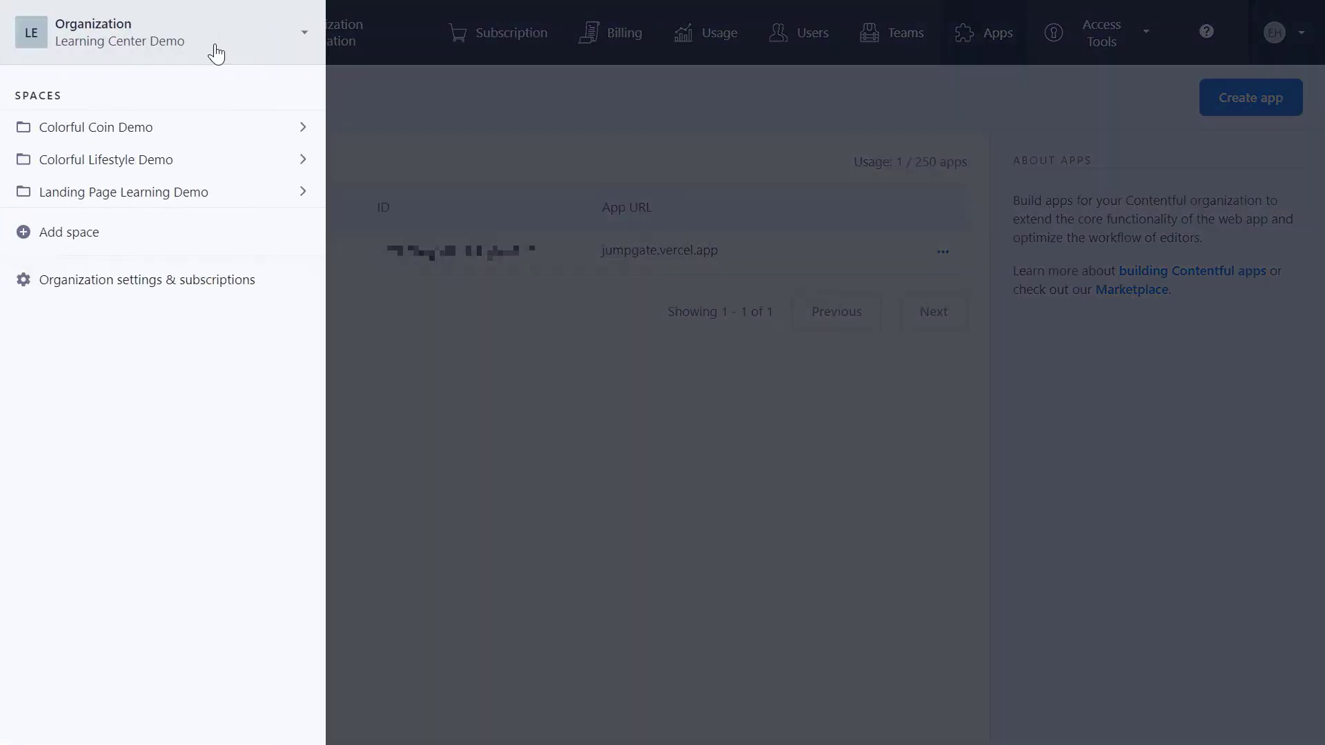
left_click(207, 160)
left_click(208, 191)
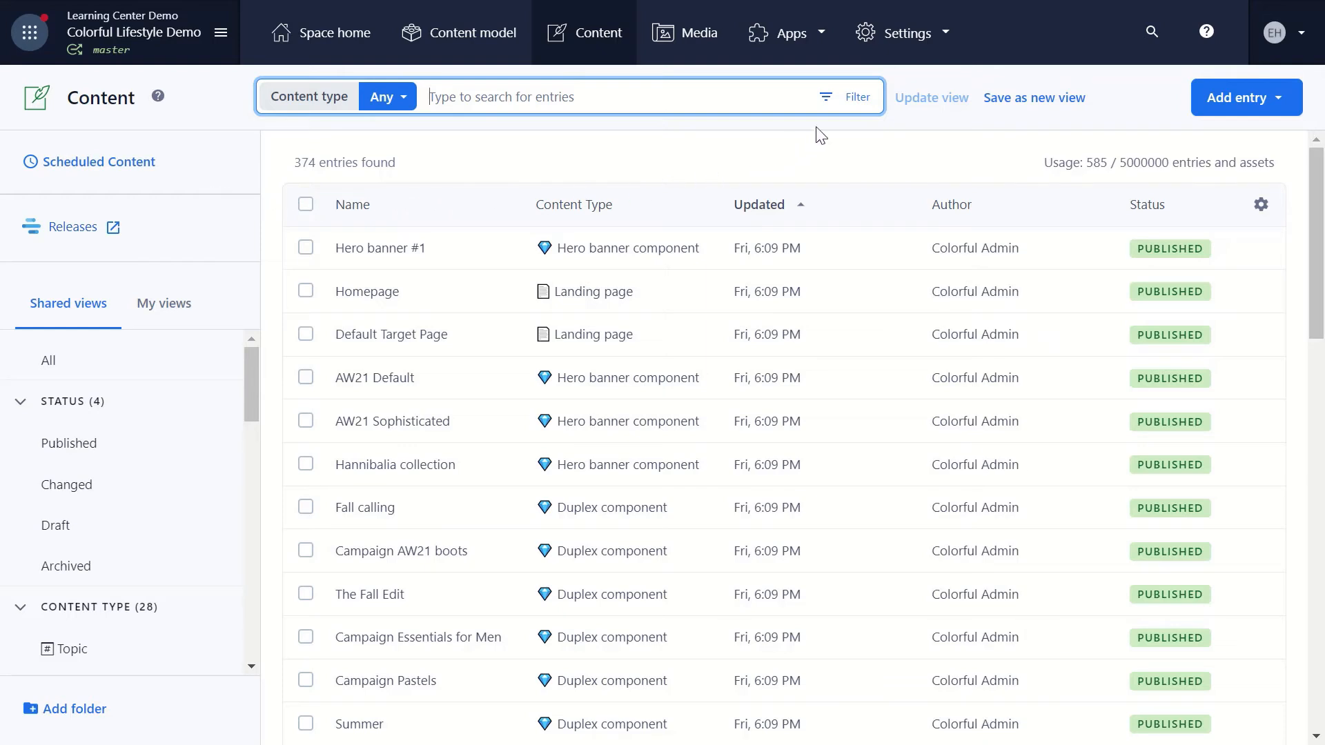
View the space's general settings showing its ID, name and plan.
left_click(907, 33)
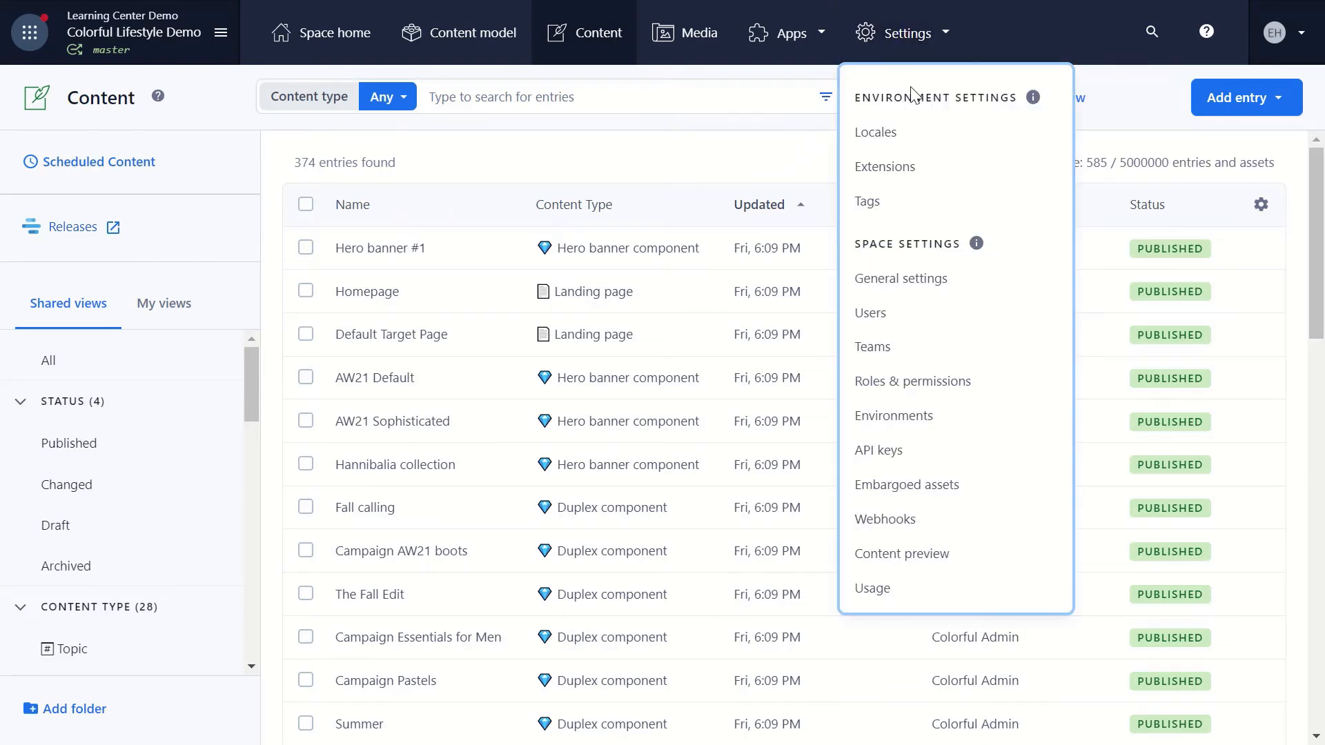
left_click(934, 282)
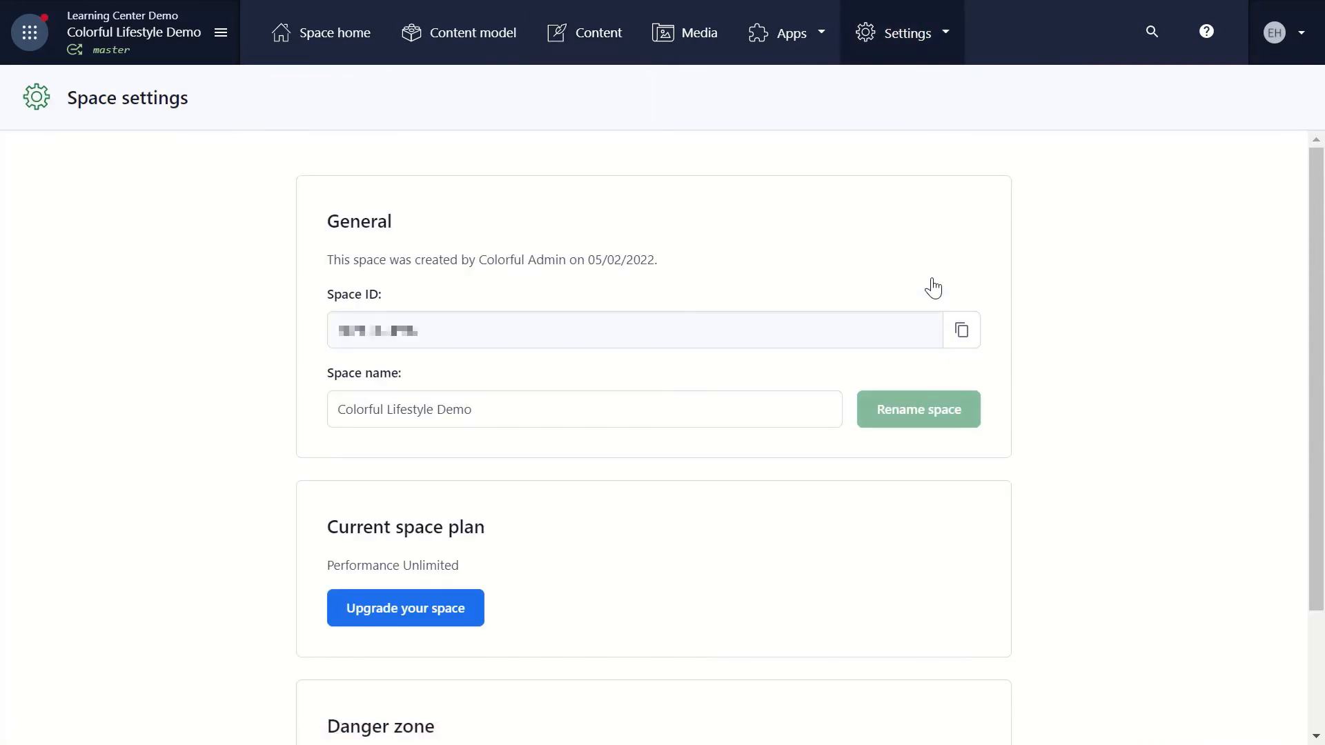
left_click(932, 41)
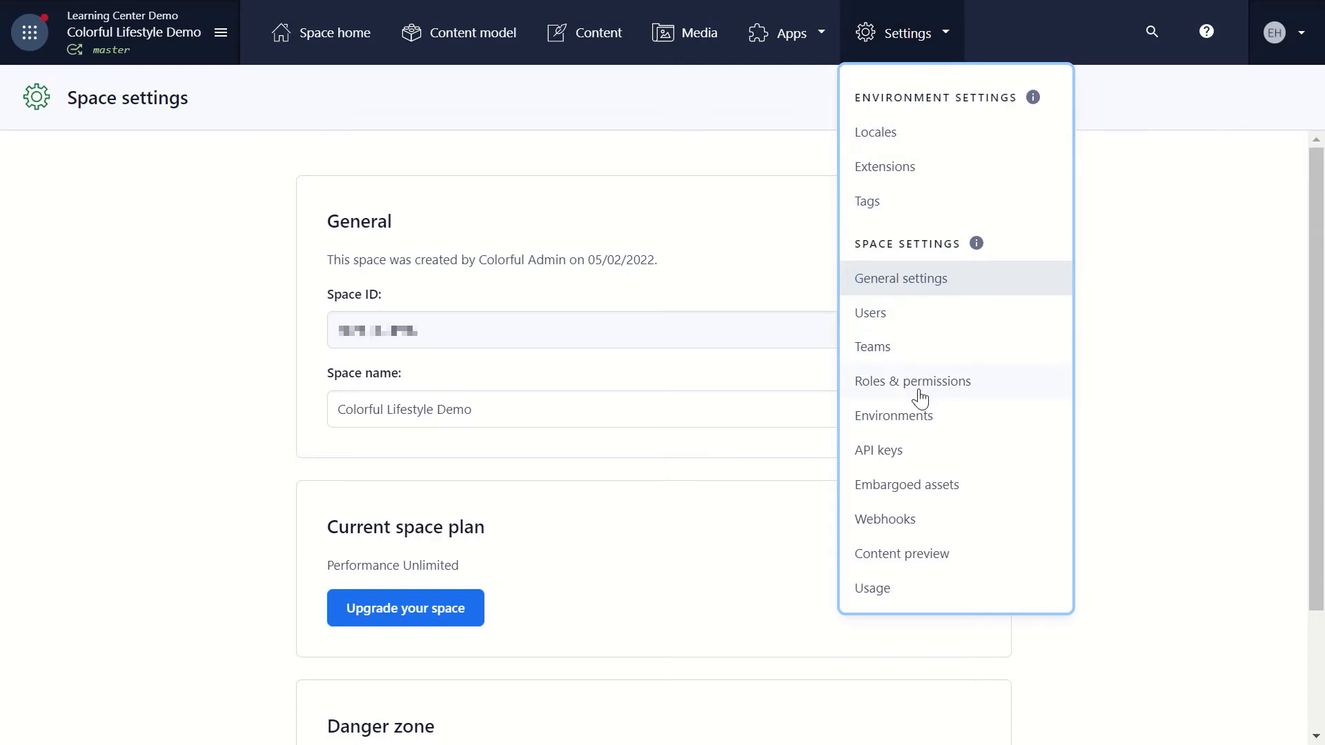
Review the space's environments and aliases, then its API keys with the Colorful provisioning token.
left_click(921, 419)
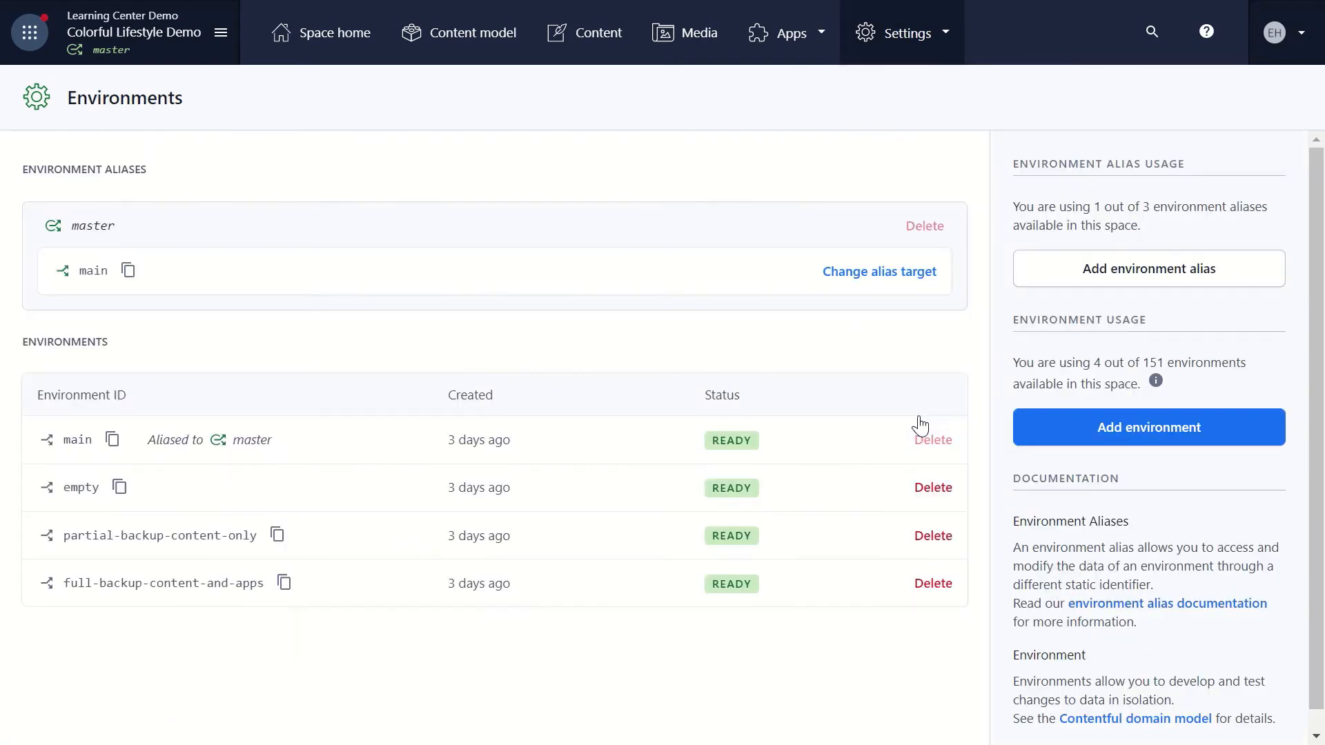
left_click(921, 54)
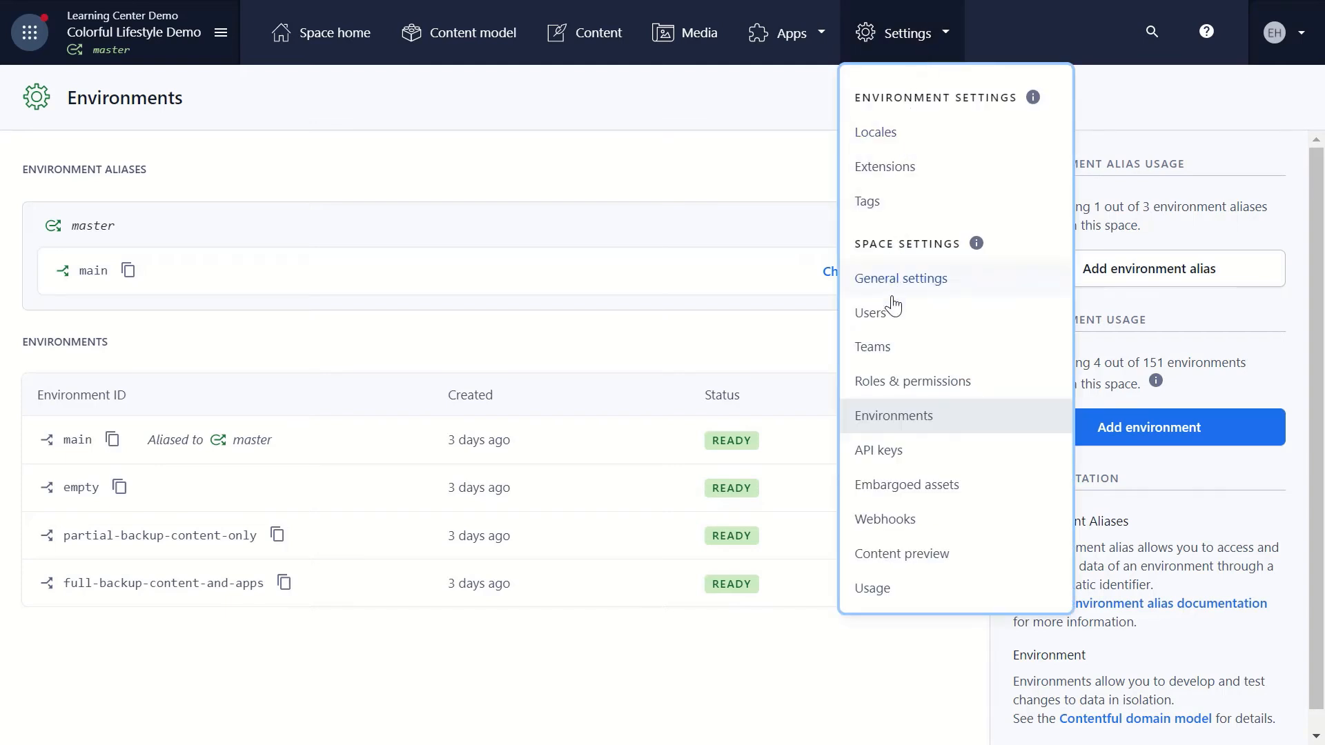
left_click(894, 456)
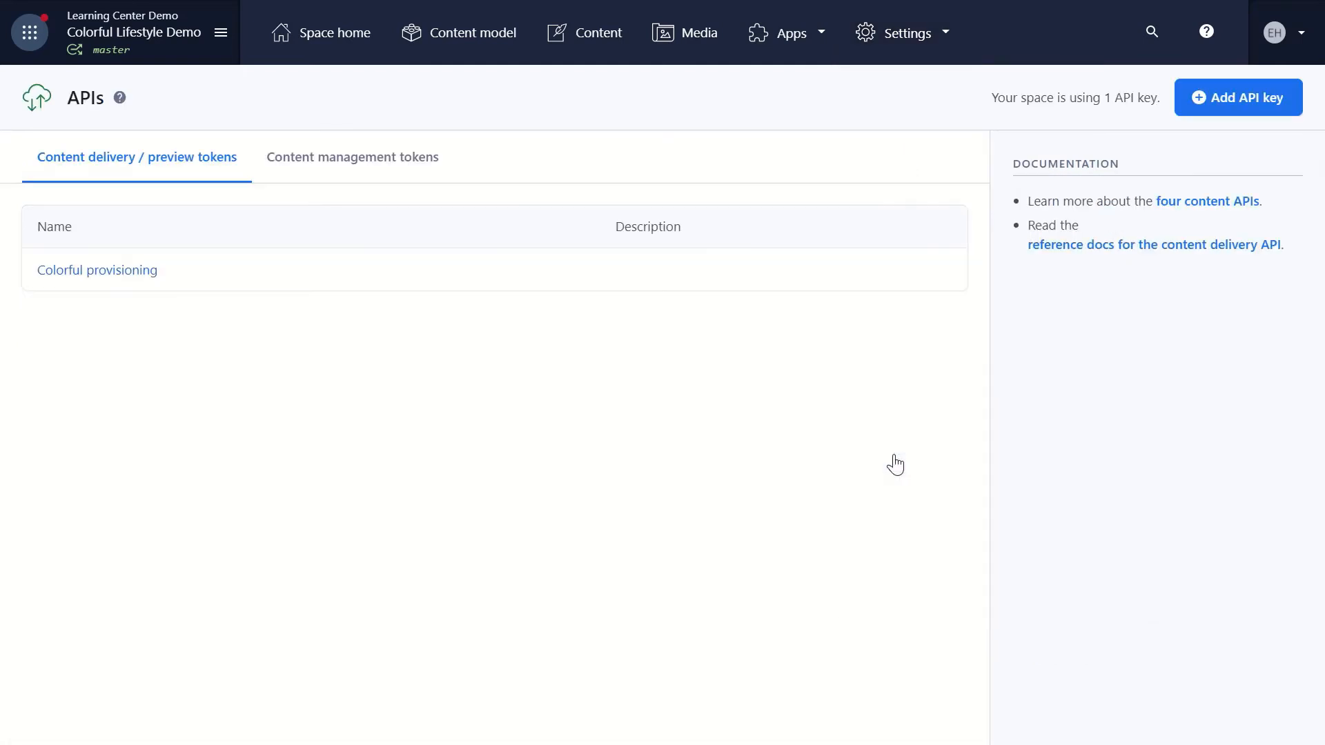
left_click(909, 32)
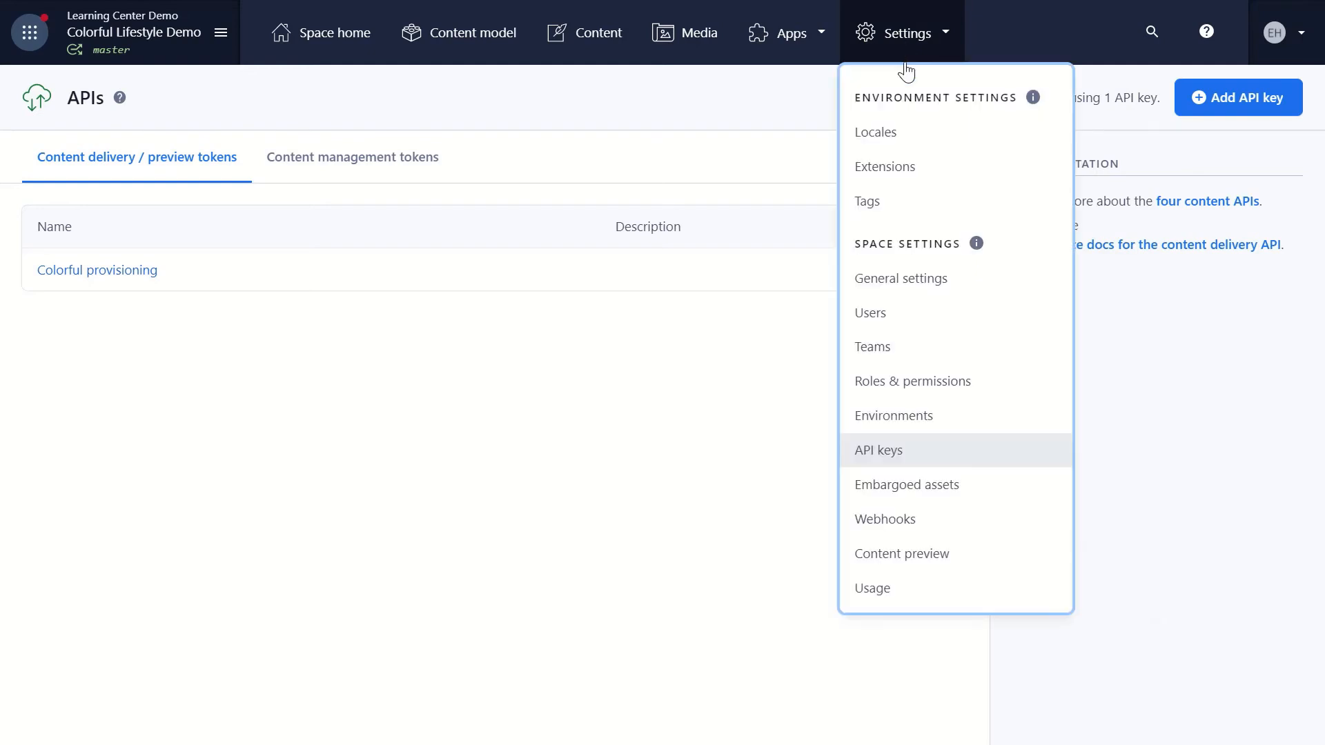
View the space's Webhooks page, showing none configured alongside templates.
left_click(896, 519)
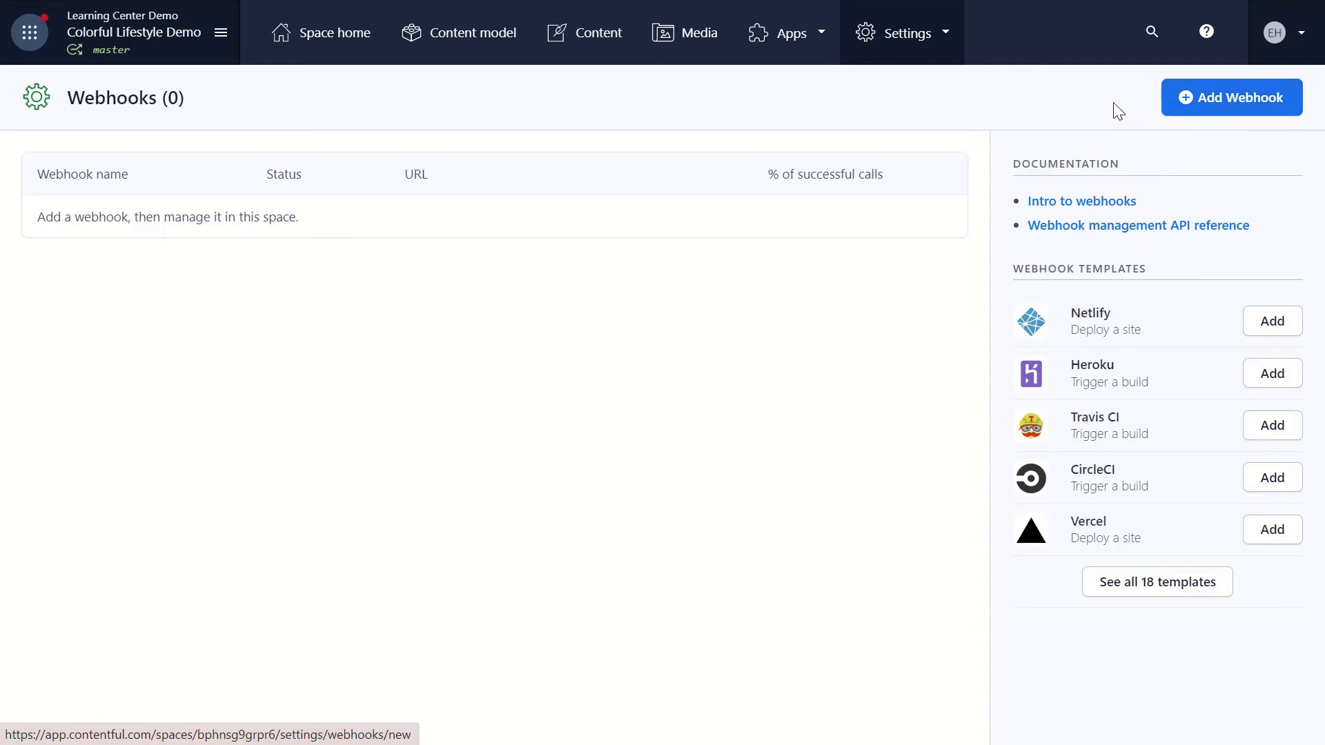
left_click(938, 46)
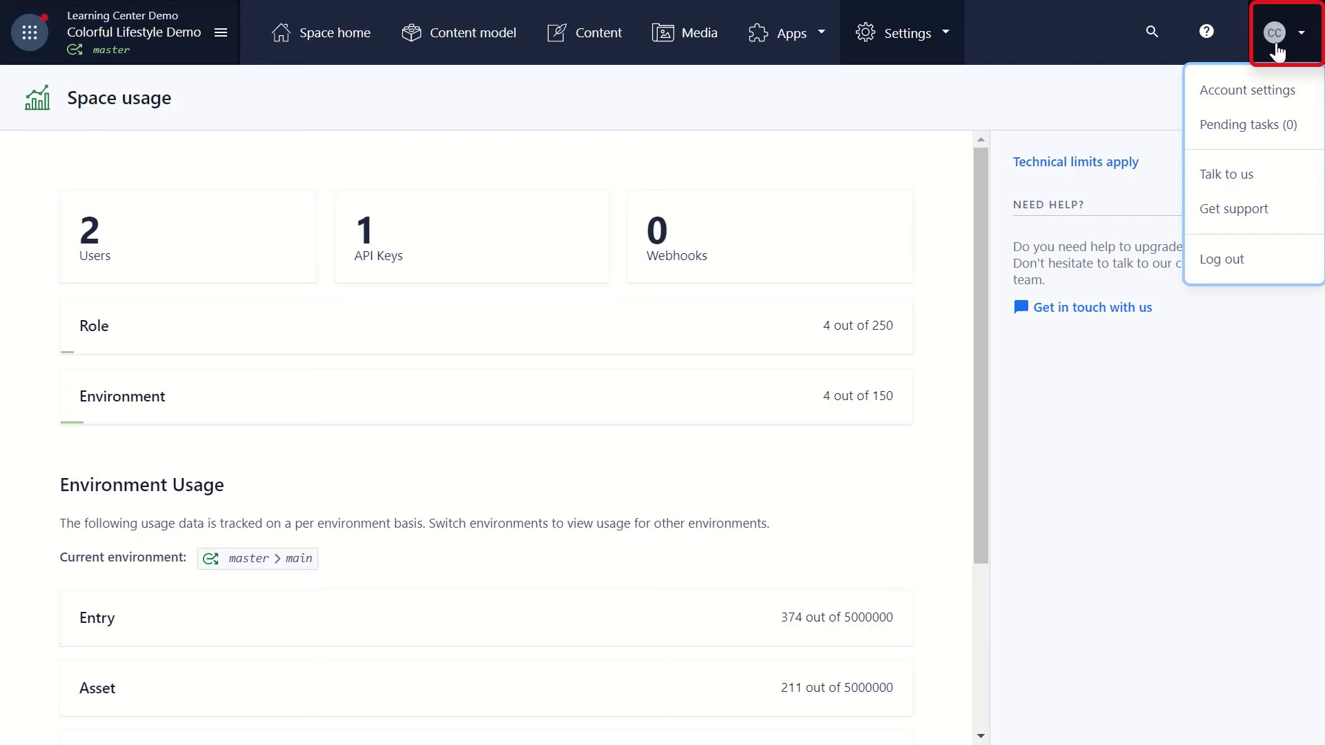
In account settings, view organizations, the eight space memberships, and the token types.
left_click(1248, 91)
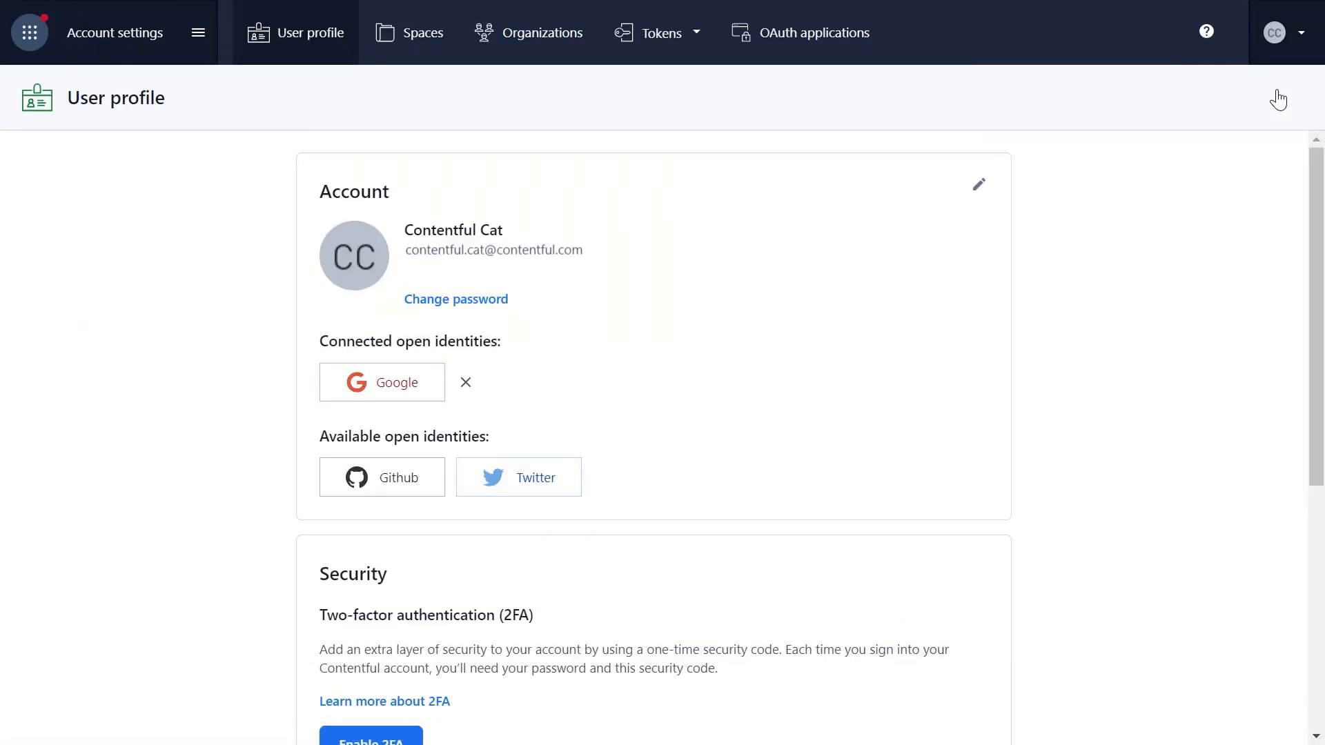
left_click(521, 49)
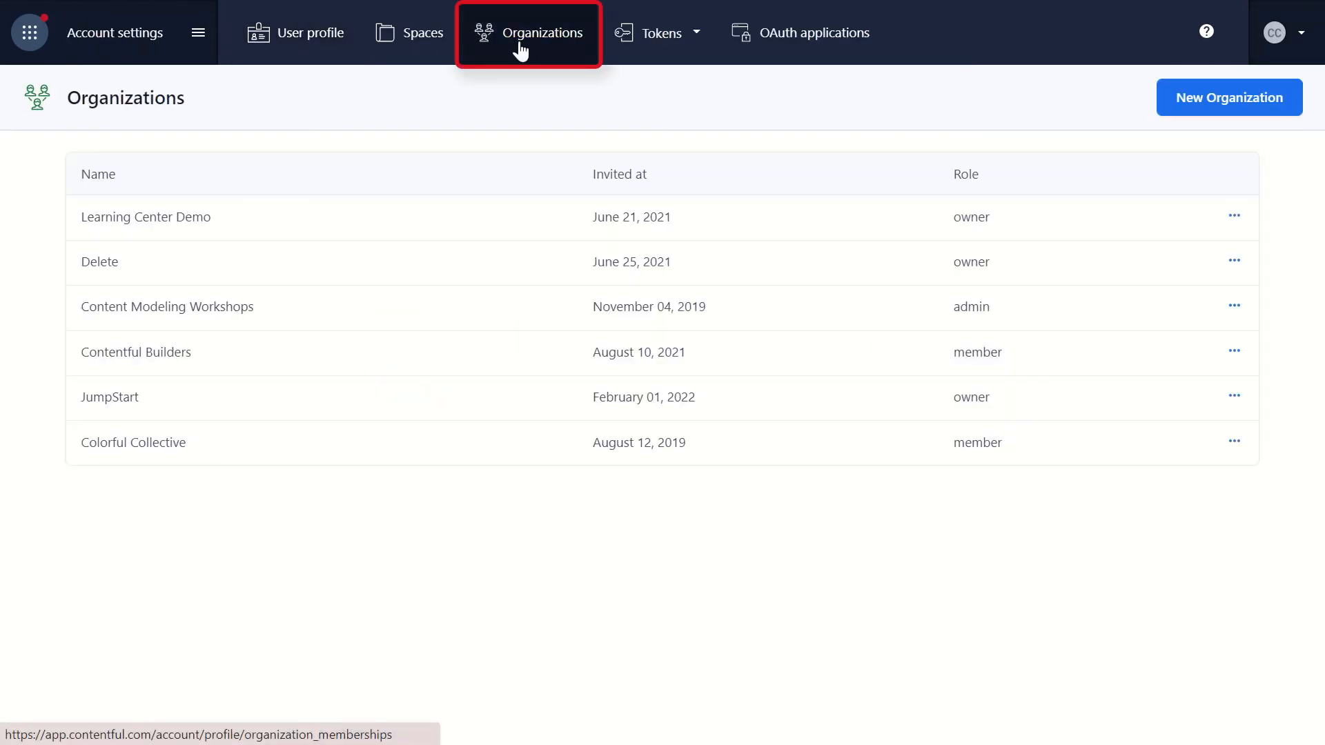
left_click(433, 48)
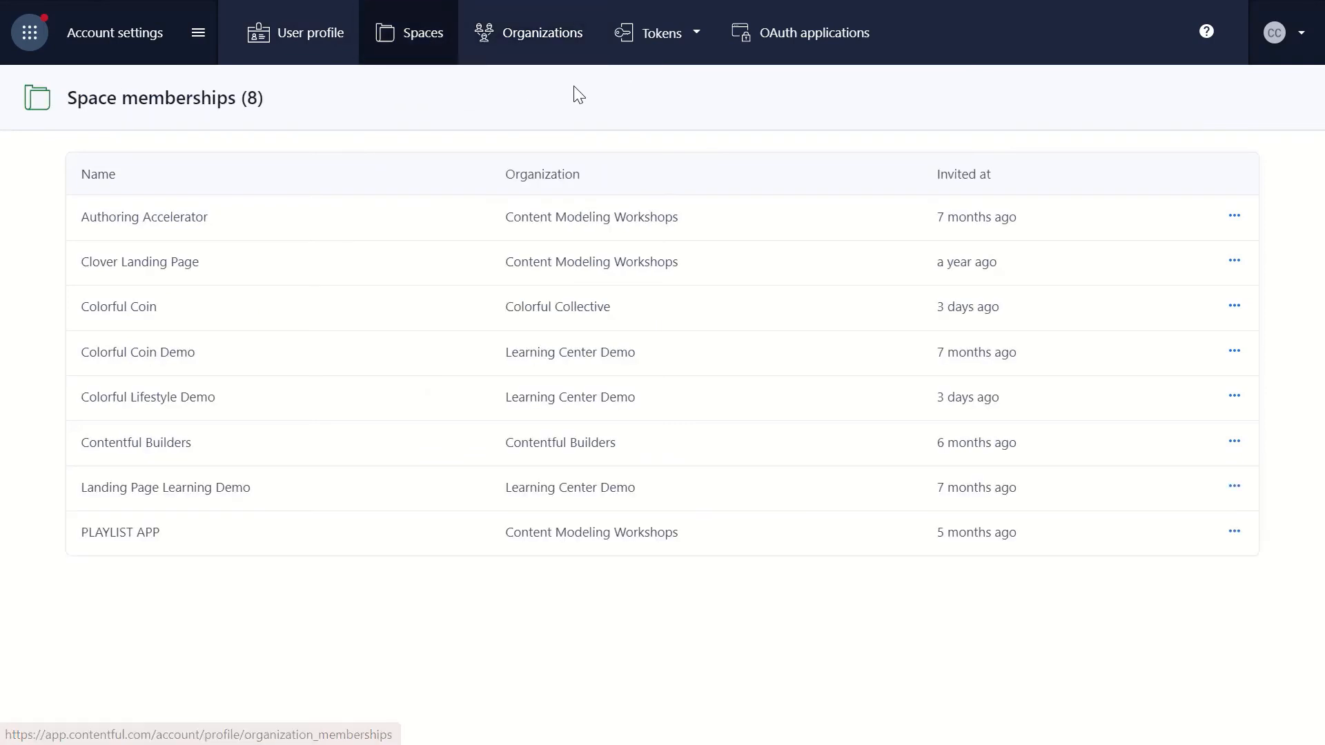
left_click(695, 41)
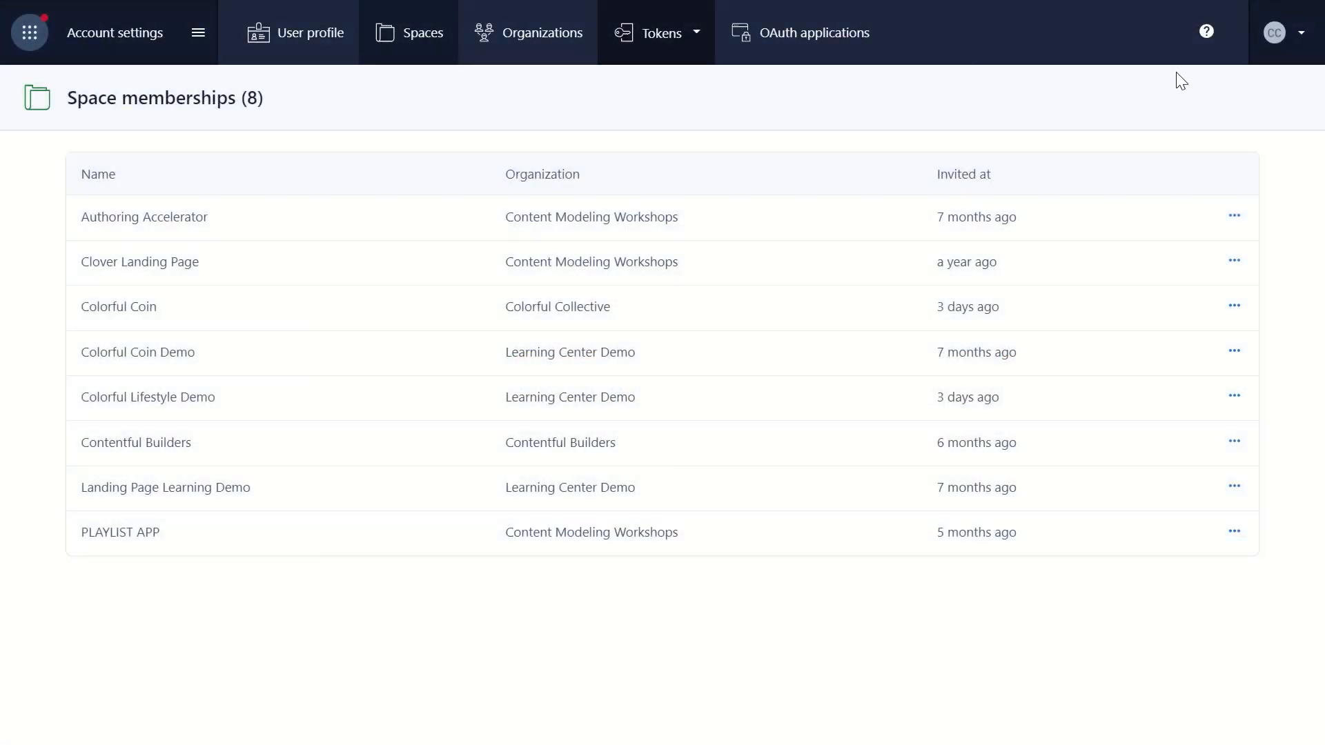
Review the help resources list, then reach Support from the account menu.
left_click(1207, 33)
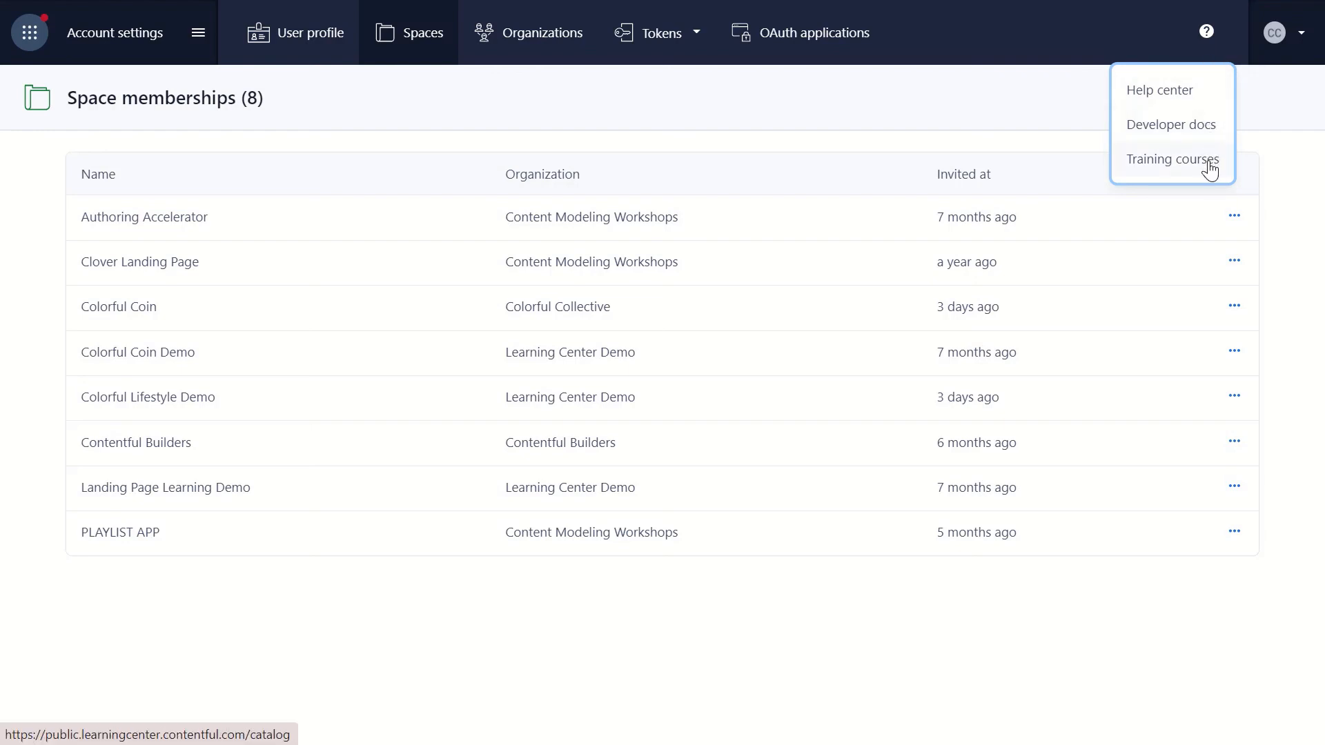
left_click(1284, 47)
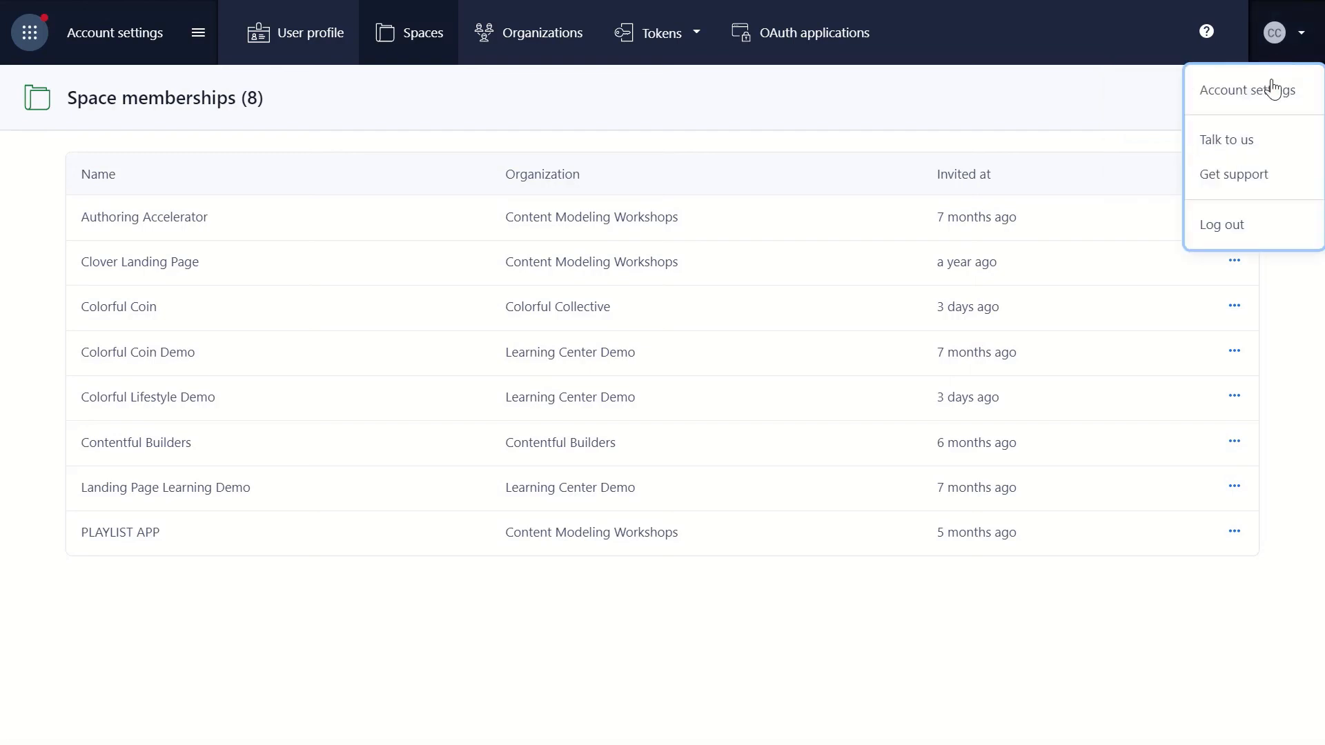
Reach the Contentful Support page via Get support in the account menu.
left_click(1258, 184)
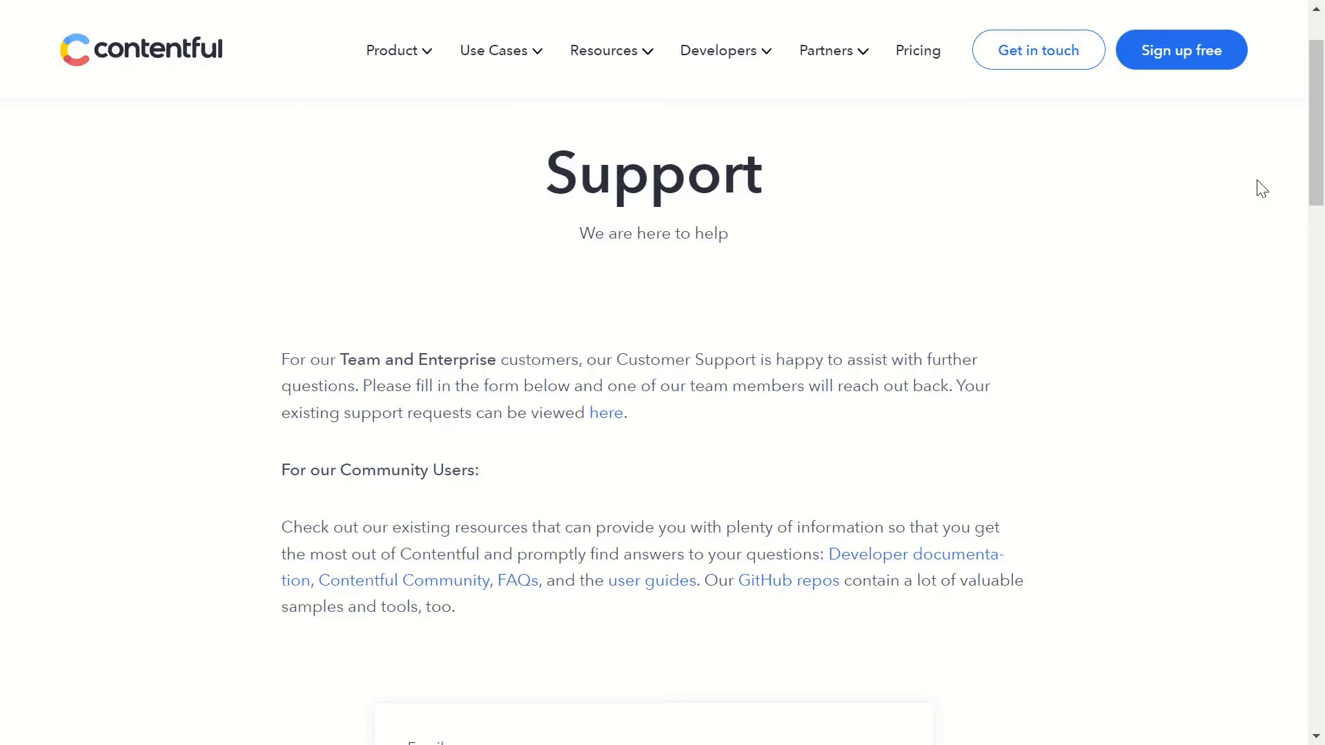